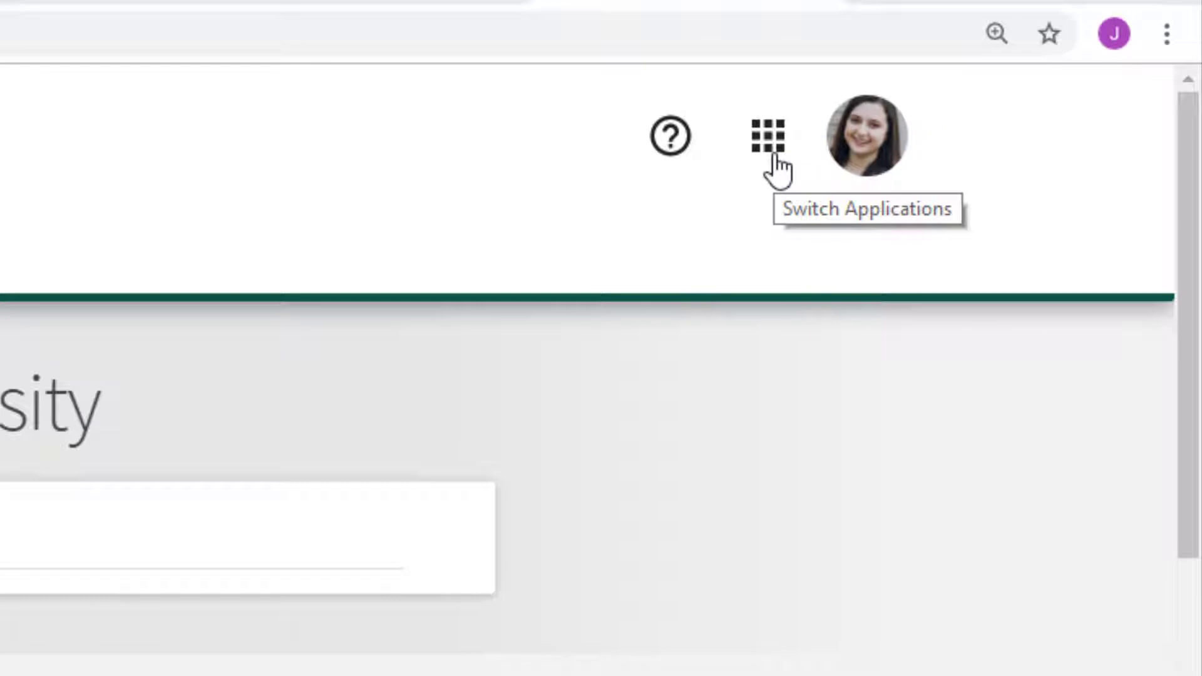
Step: Go to Manage in the Action Center and open the Testing Registered Student Organizations page
{"action": "left_click", "coordinate": [775, 164]}
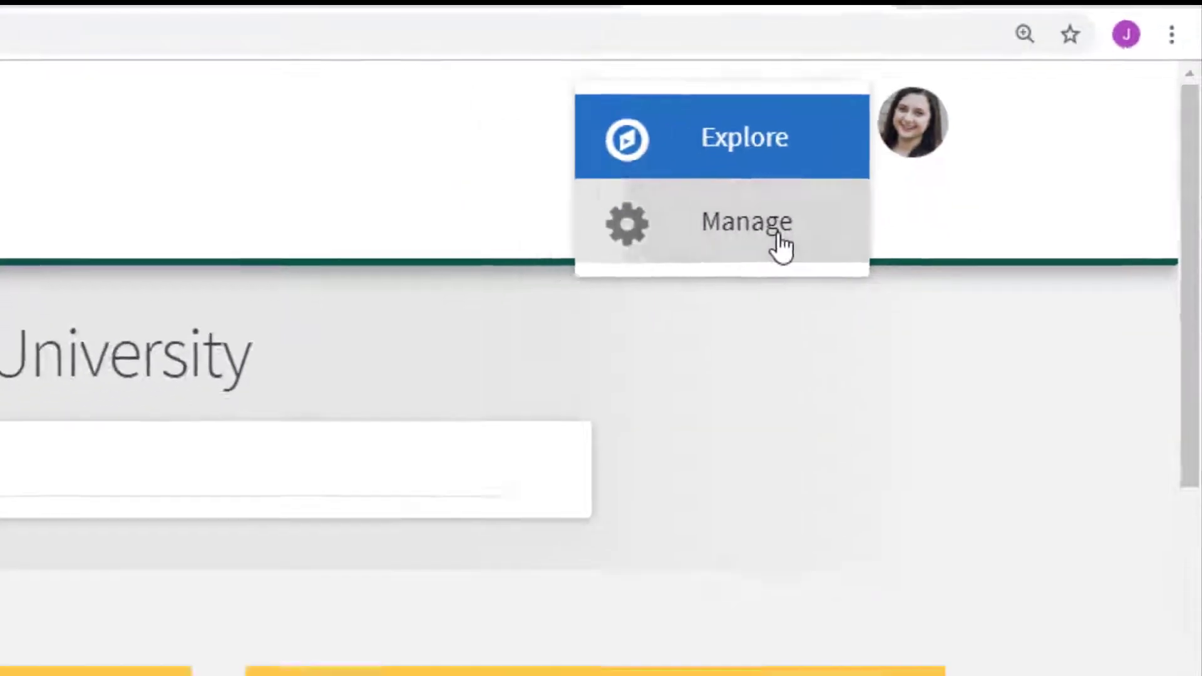
{"action": "left_click", "coordinate": [779, 237]}
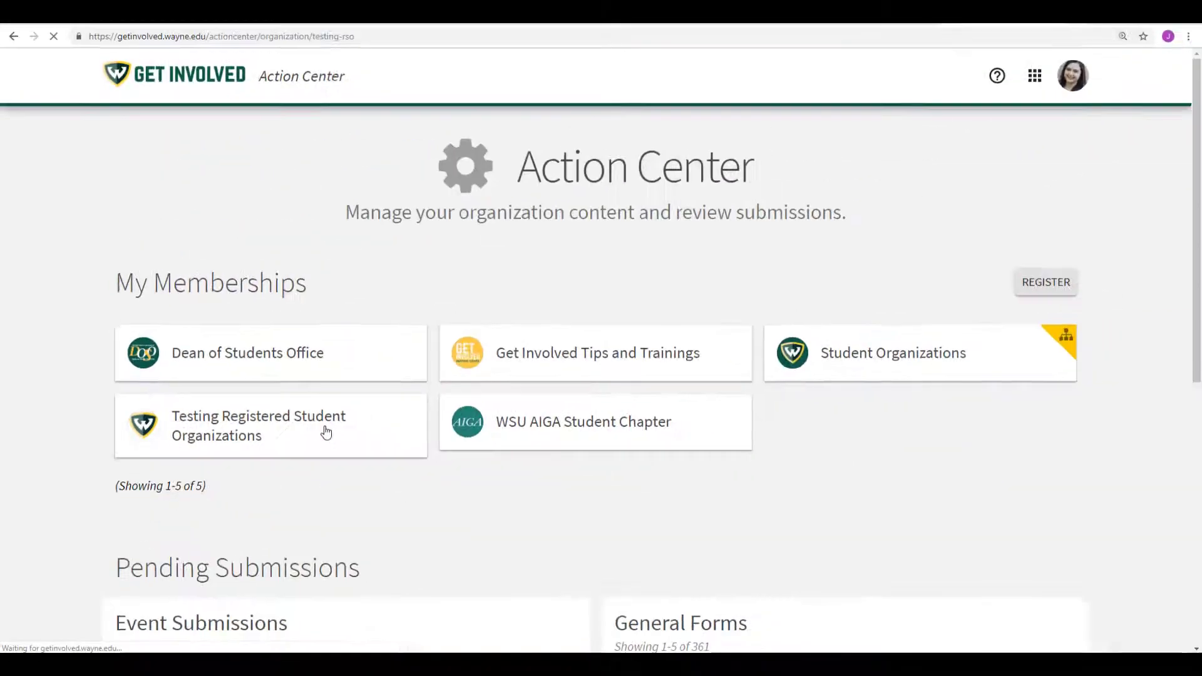
{"action": "left_click", "coordinate": [559, 445]}
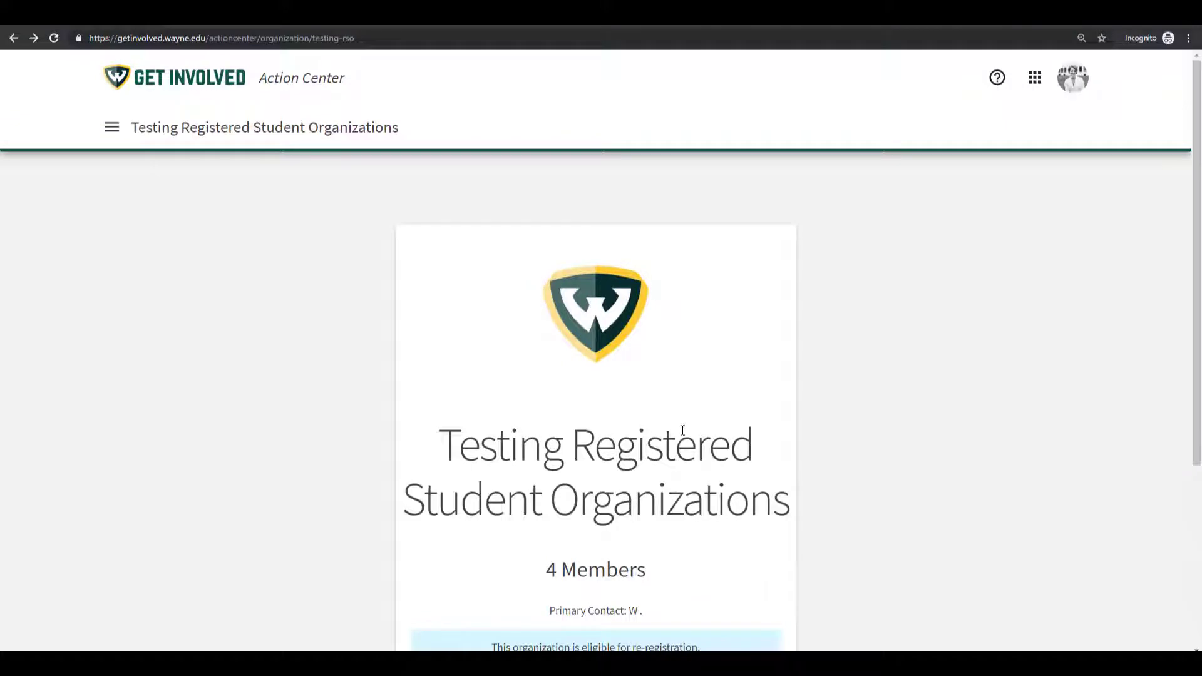
{"action": "scroll", "coordinate": [682, 430], "scroll_direction": "down", "scroll_amount": 3}
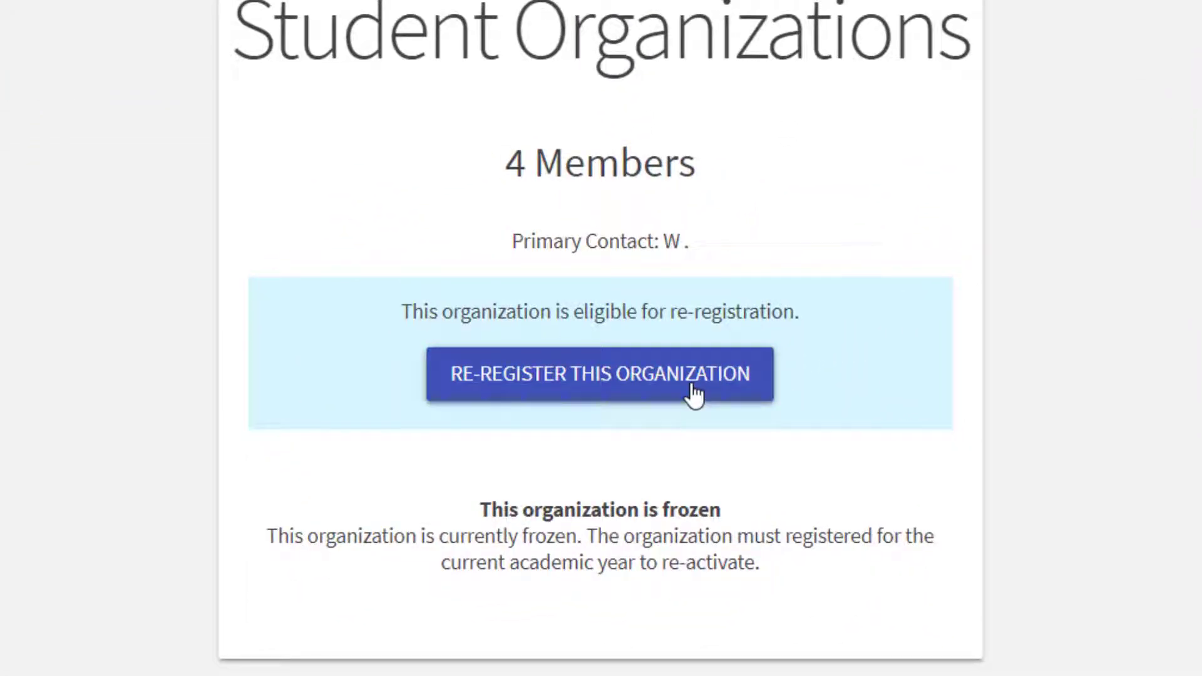
Step: Start the 2019-20 re-registration, pass the Step 1 instructions, and review the prefilled Step 2 form
{"action": "left_click", "coordinate": [693, 386]}
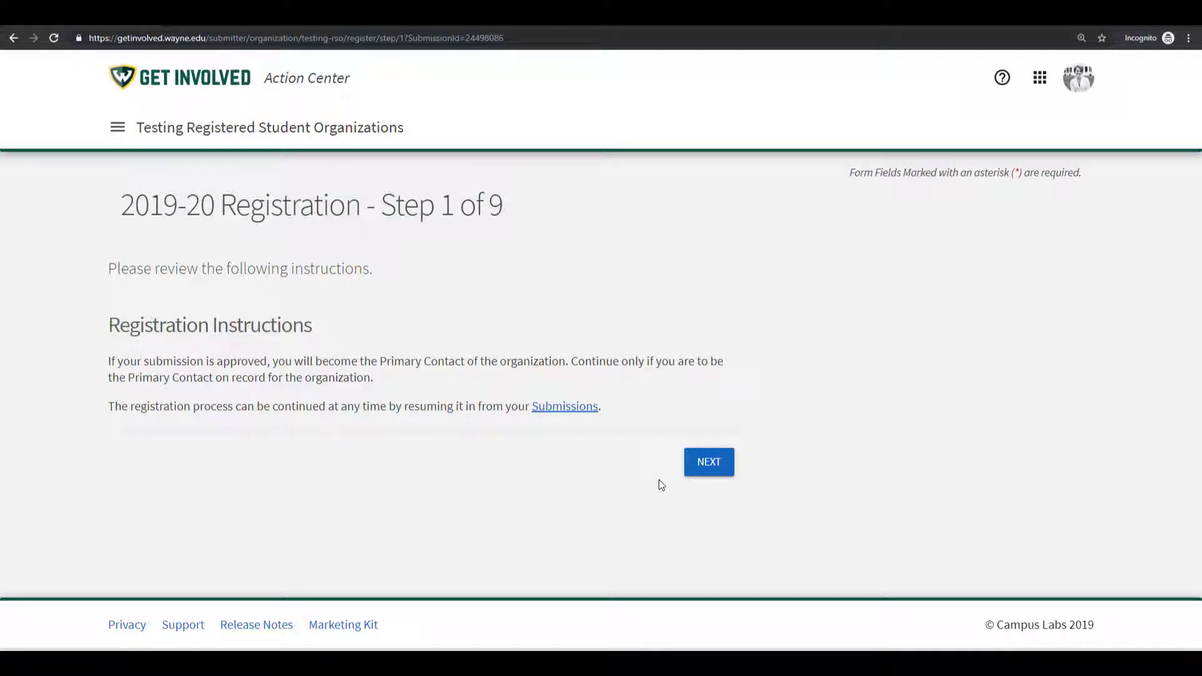
{"action": "left_click", "coordinate": [703, 470]}
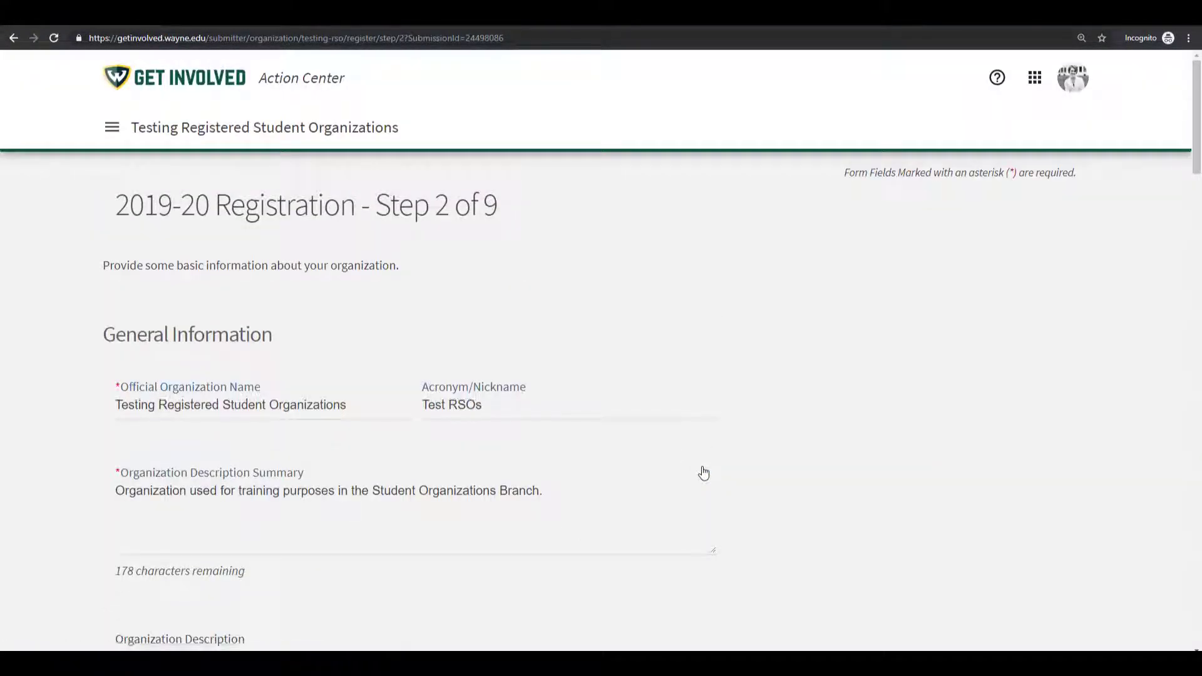
{"action": "scroll", "coordinate": [704, 473], "scroll_direction": "down", "scroll_amount": 7}
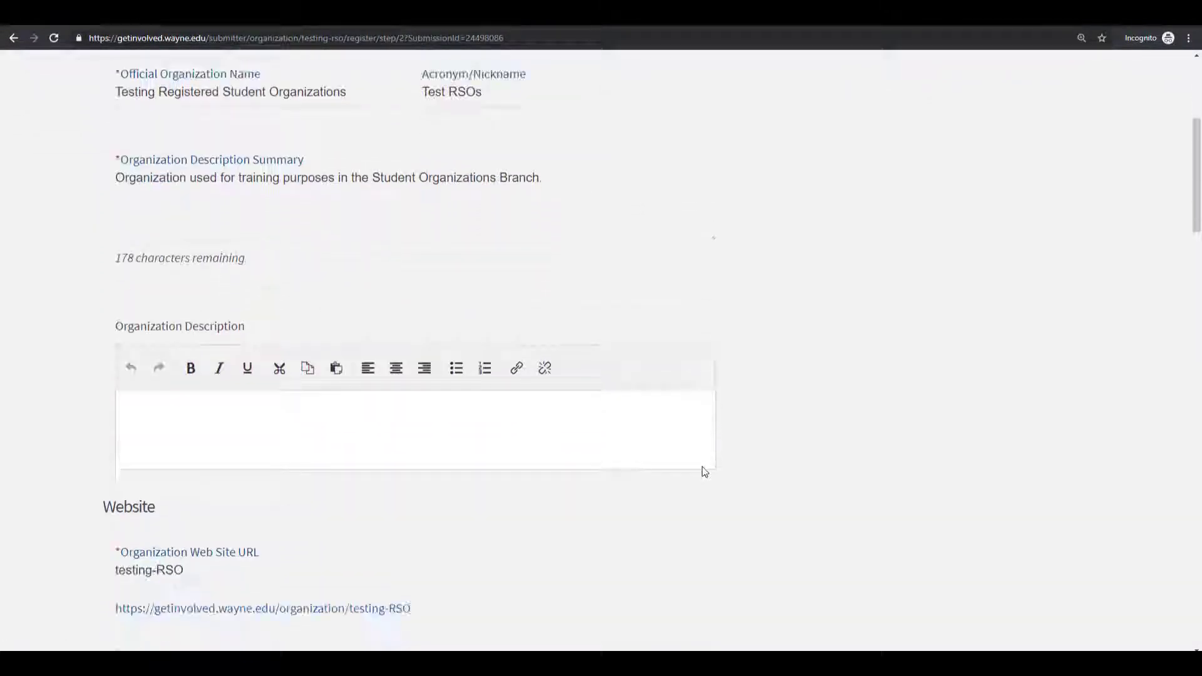
{"action": "scroll", "coordinate": [704, 472], "scroll_direction": "down", "scroll_amount": 7}
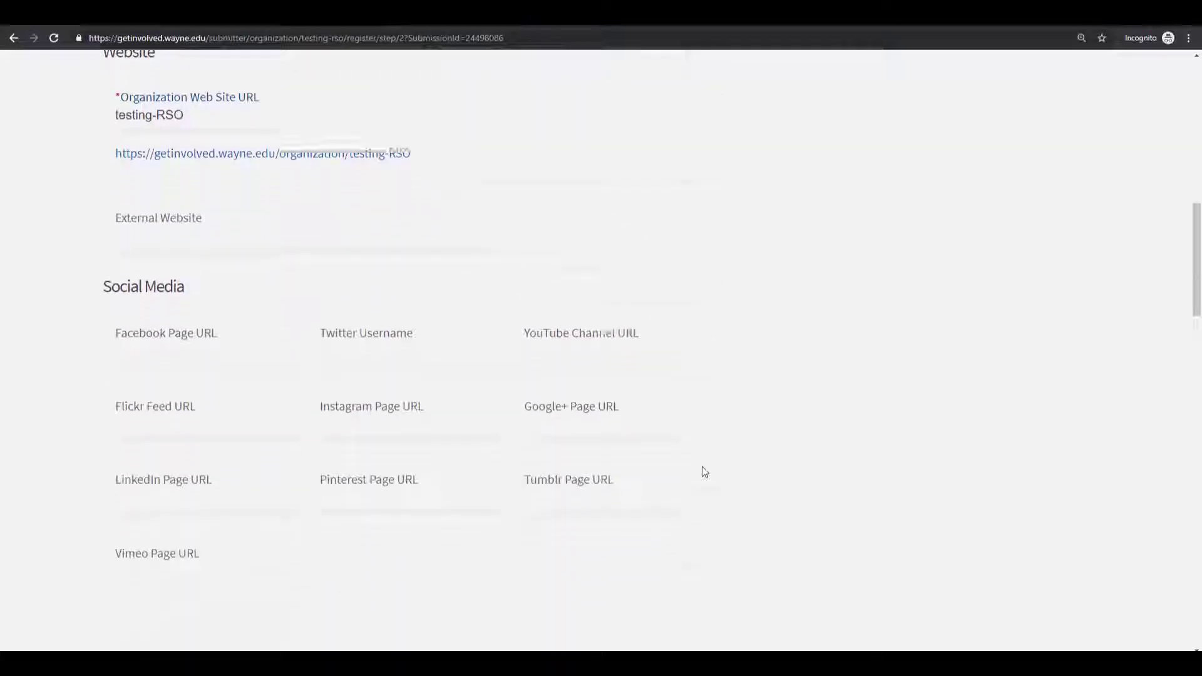
{"action": "scroll", "coordinate": [704, 472], "scroll_direction": "down", "scroll_amount": 10}
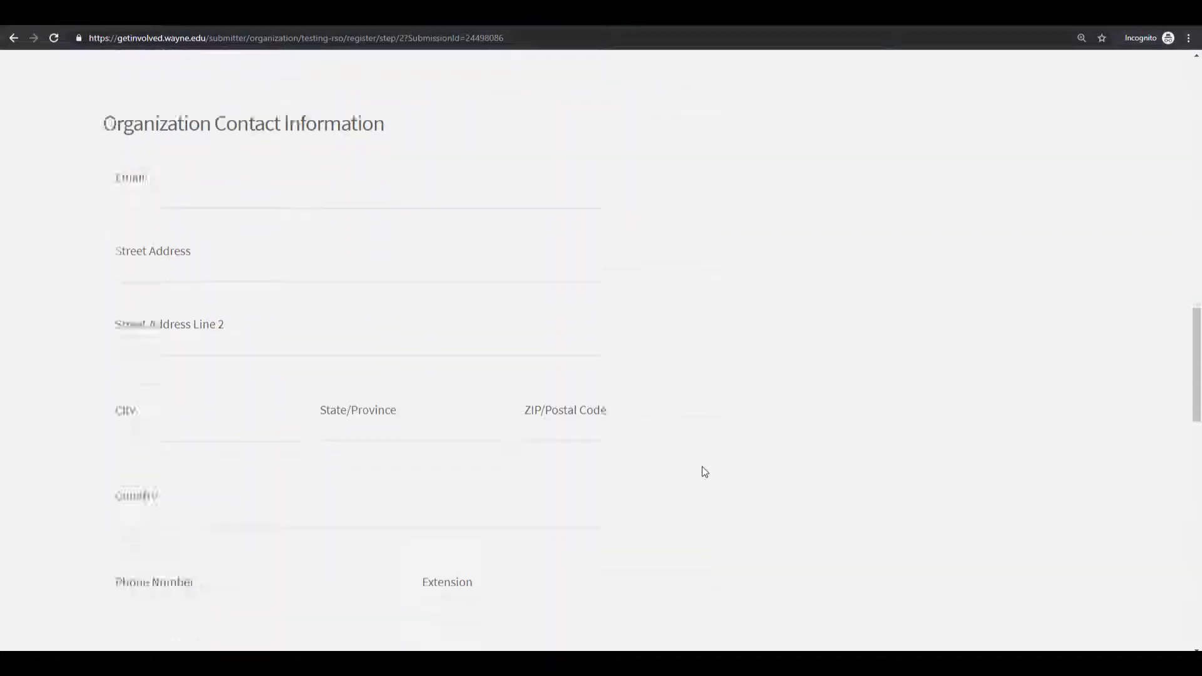
{"action": "scroll", "coordinate": [704, 471], "scroll_direction": "down", "scroll_amount": 10}
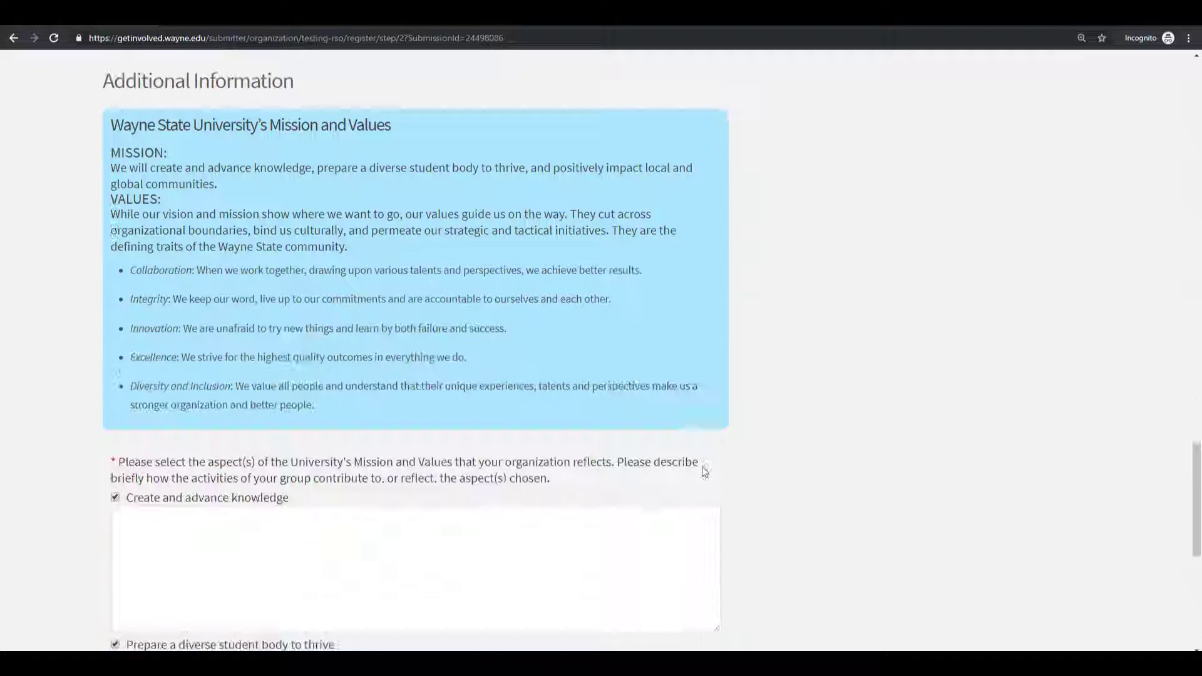
{"action": "scroll", "coordinate": [704, 472], "scroll_direction": "down", "scroll_amount": 7}
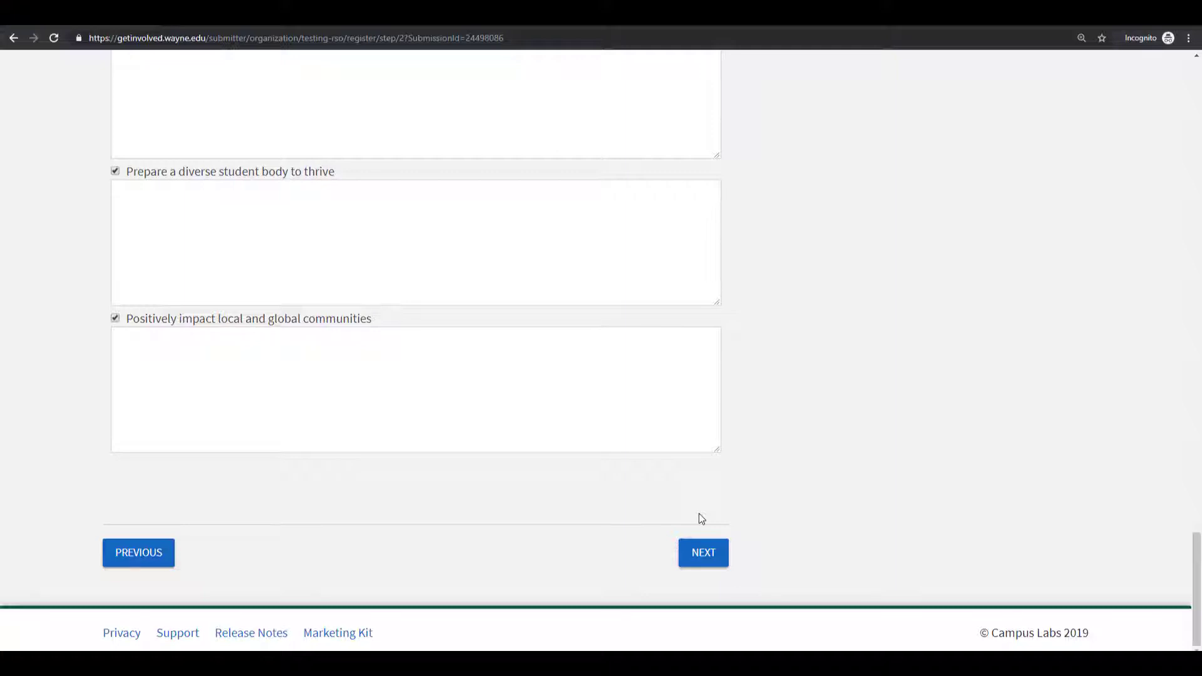
Step: Advance unchanged through the profile picture, categories and interests steps to the roster instructions
{"action": "left_click", "coordinate": [704, 555]}
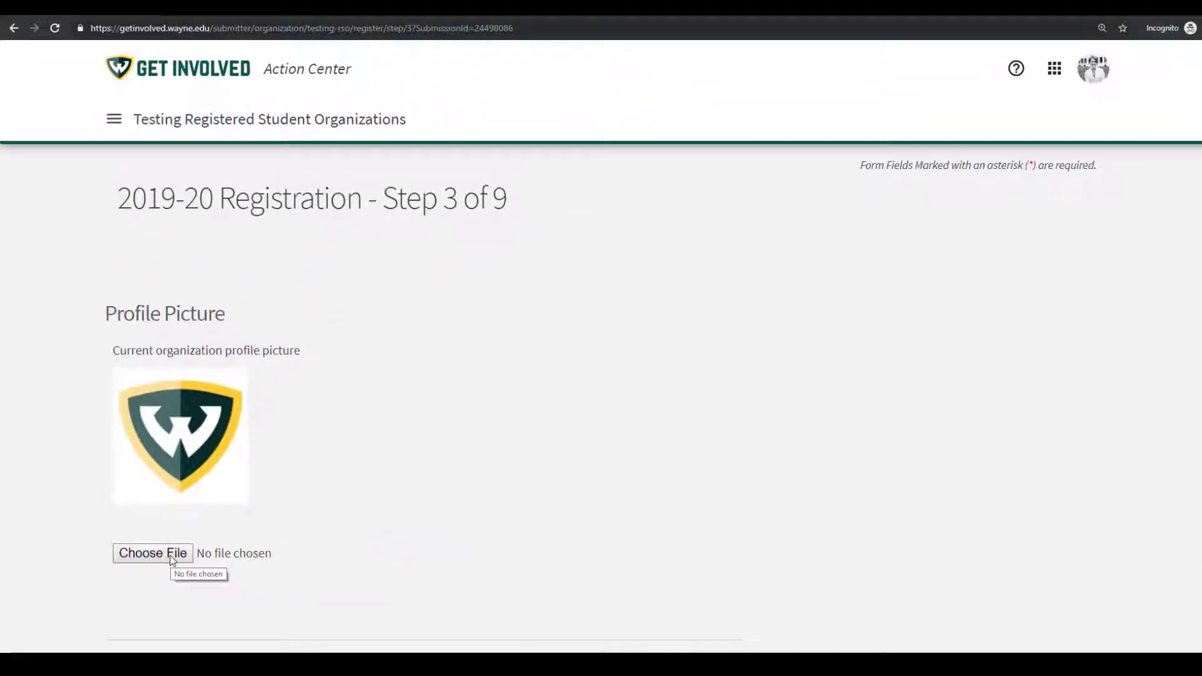
{"action": "scroll", "coordinate": [602, 541], "scroll_direction": "down", "scroll_amount": 2}
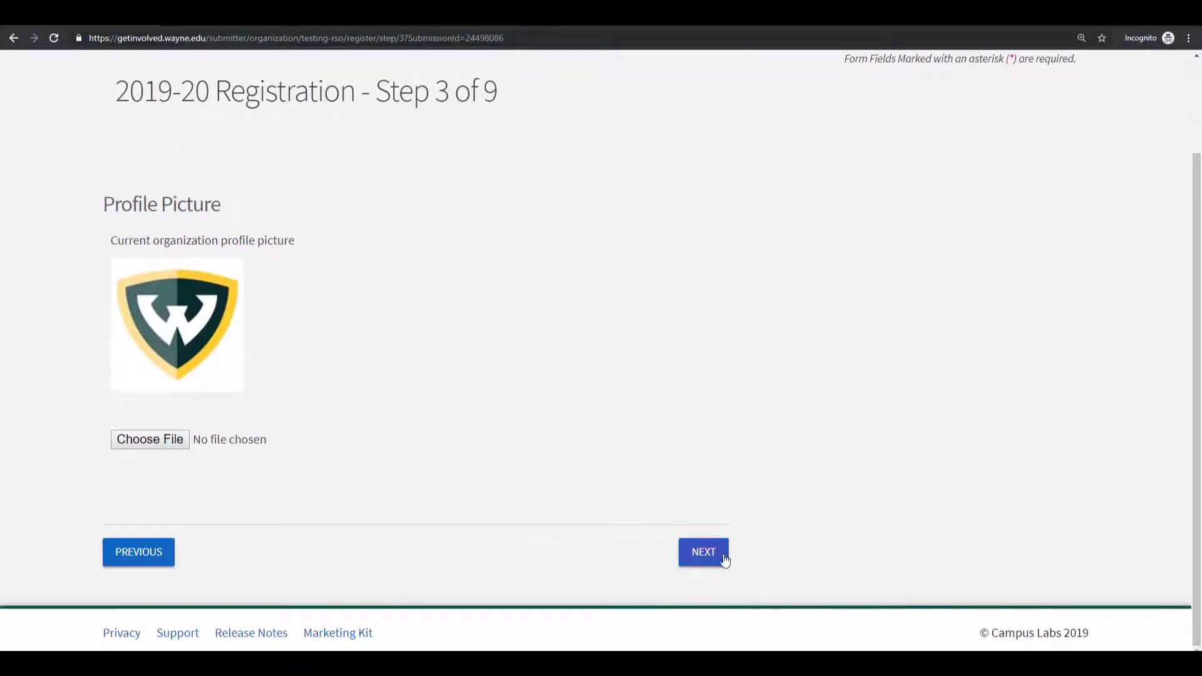
{"action": "left_click", "coordinate": [721, 559]}
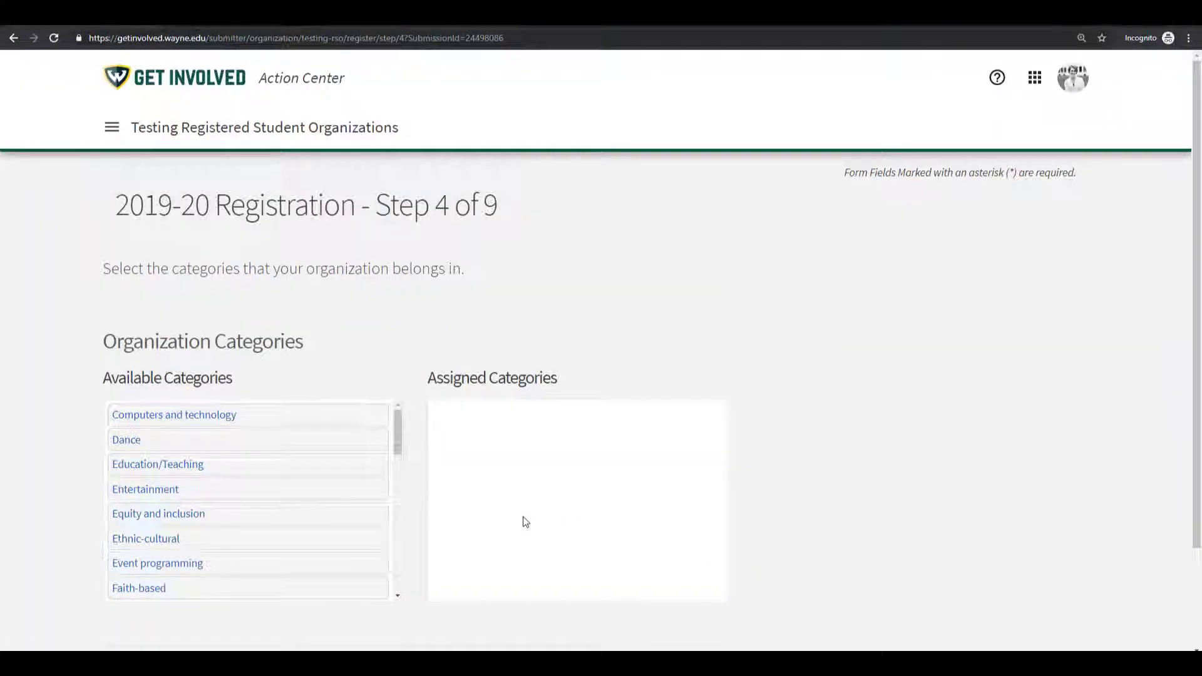
{"action": "scroll", "coordinate": [515, 519], "scroll_direction": "down", "scroll_amount": 1}
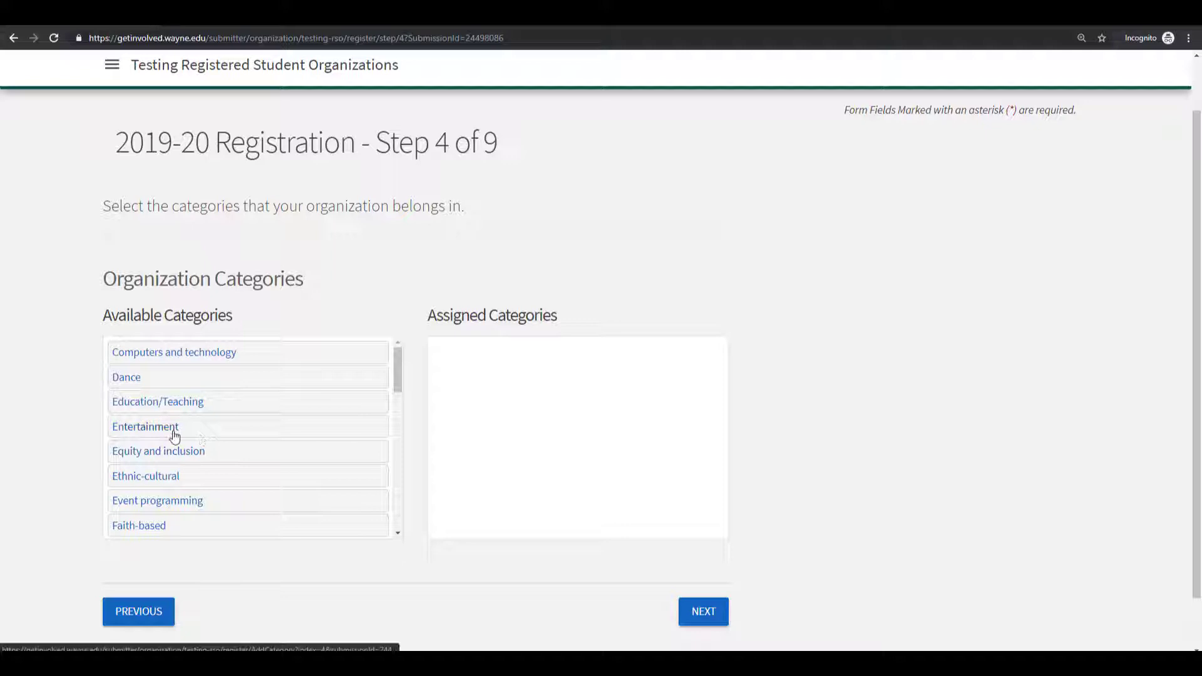
{"action": "left_click", "coordinate": [708, 622]}
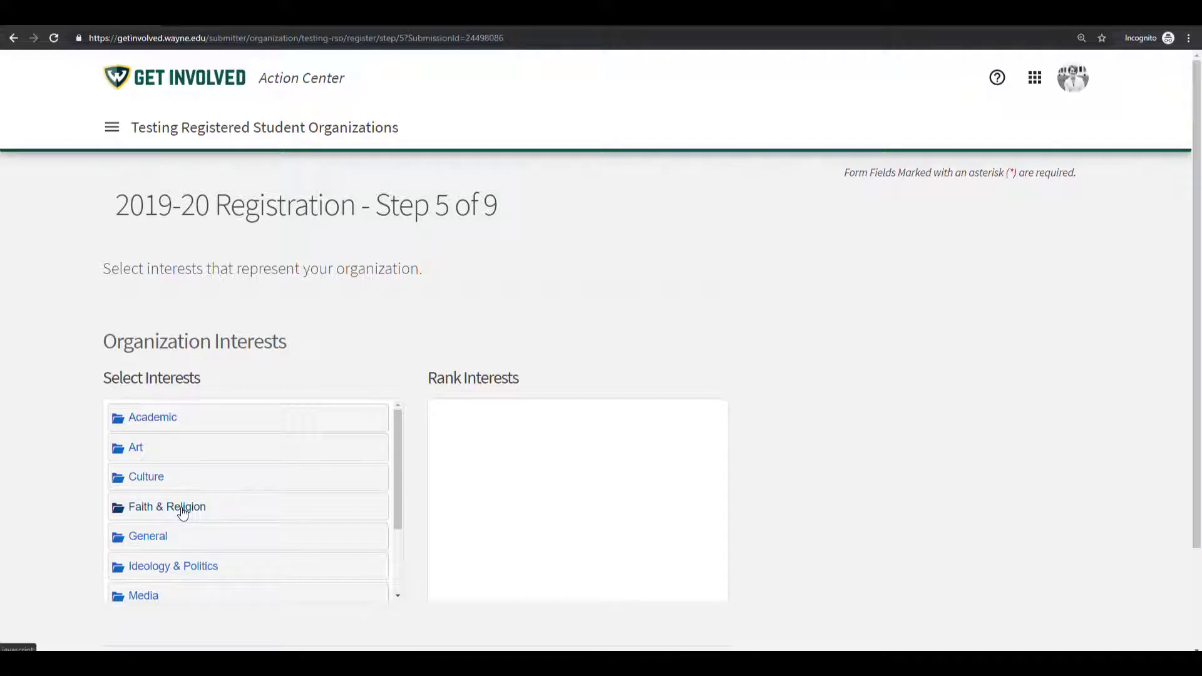
{"action": "scroll", "coordinate": [182, 511], "scroll_direction": "down", "scroll_amount": 3}
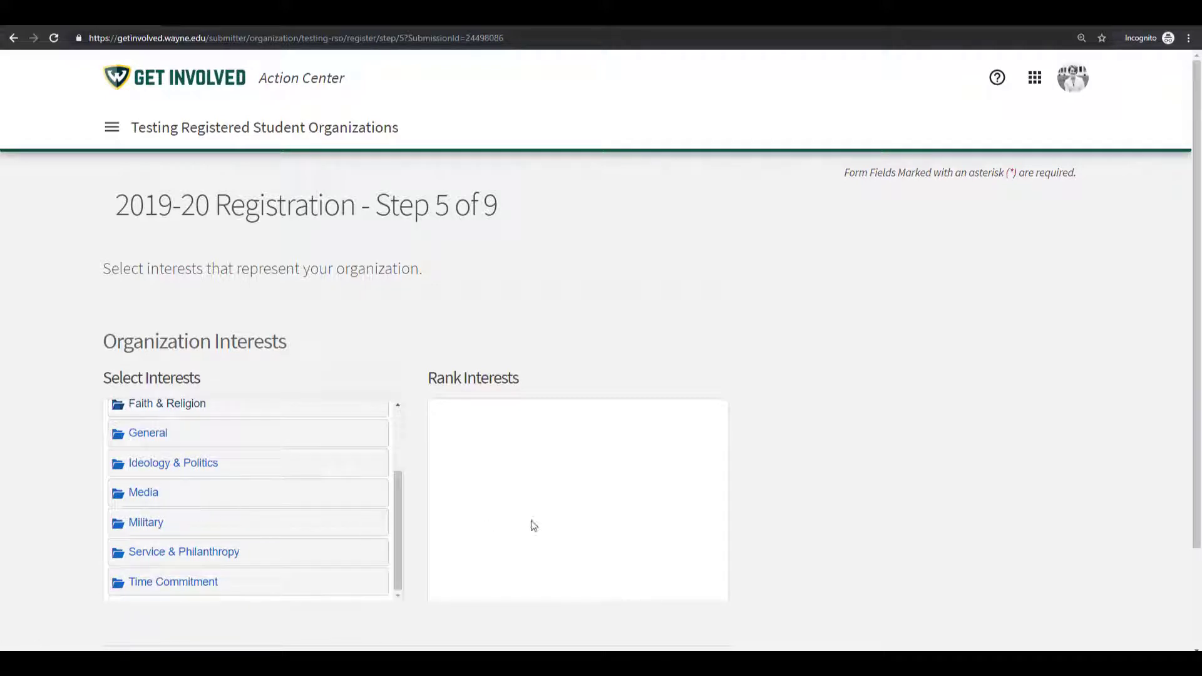
{"action": "scroll", "coordinate": [533, 524], "scroll_direction": "down", "scroll_amount": 1}
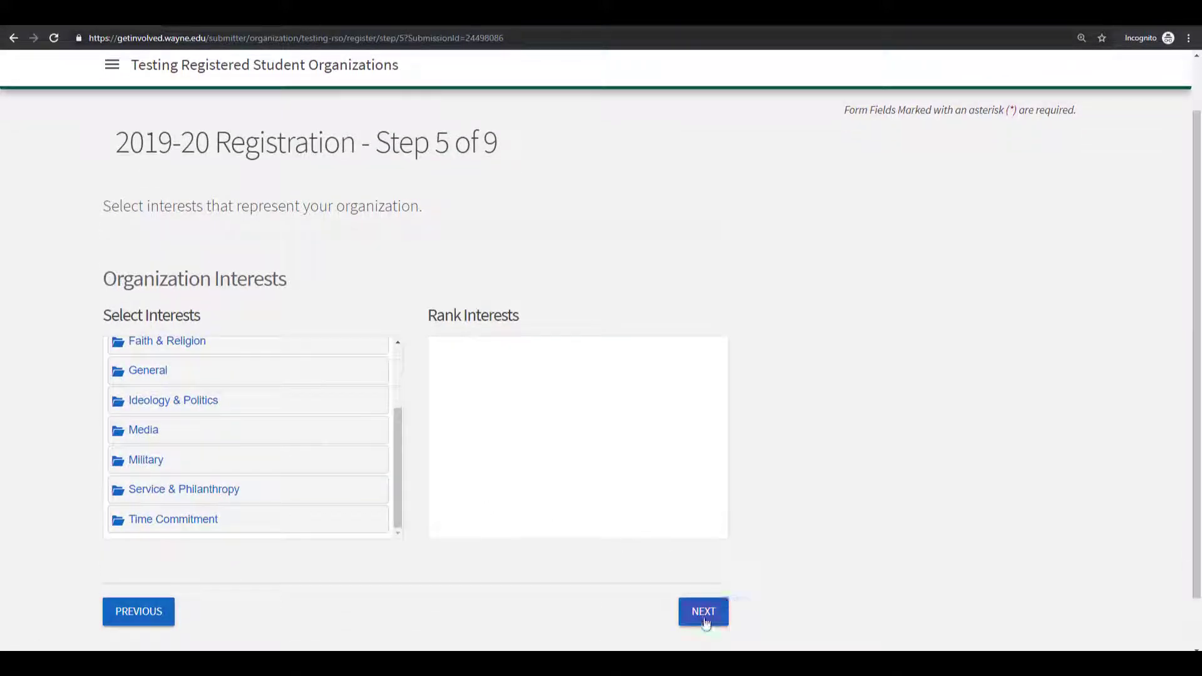
{"action": "left_click", "coordinate": [703, 612]}
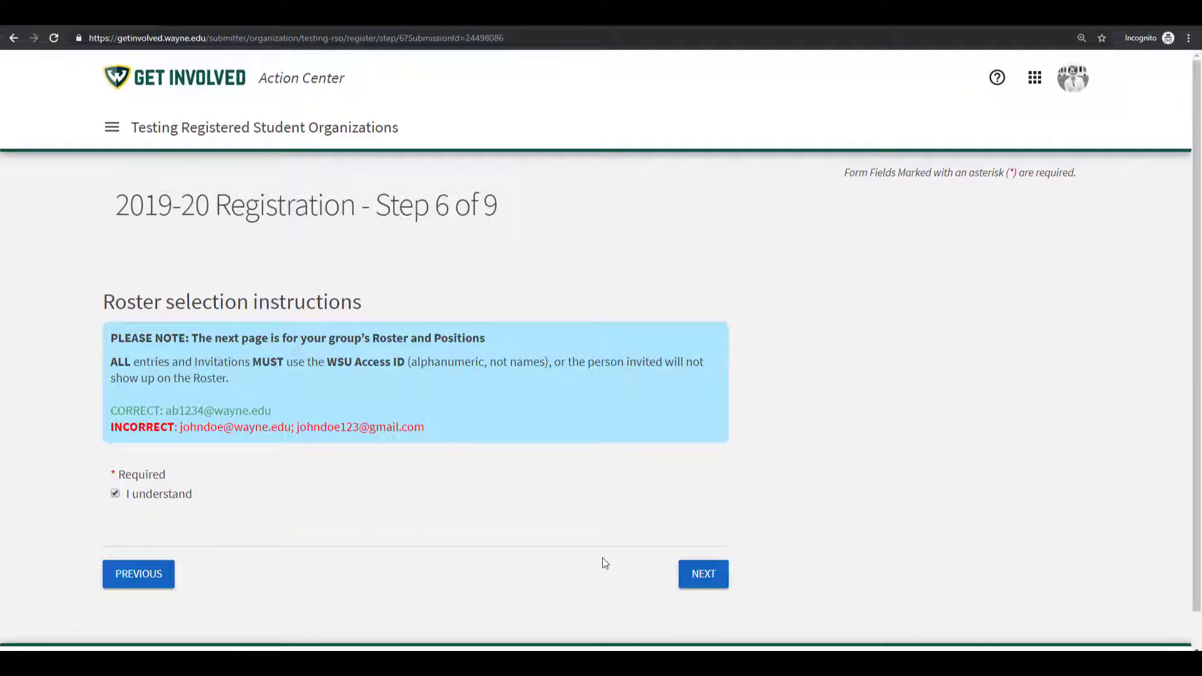
Step: Advance to Step 7 and review the 4-member roster meeting the President and participant requirements
{"action": "left_click", "coordinate": [703, 581]}
{"action": "scroll", "coordinate": [316, 502], "scroll_direction": "down", "scroll_amount": 1}
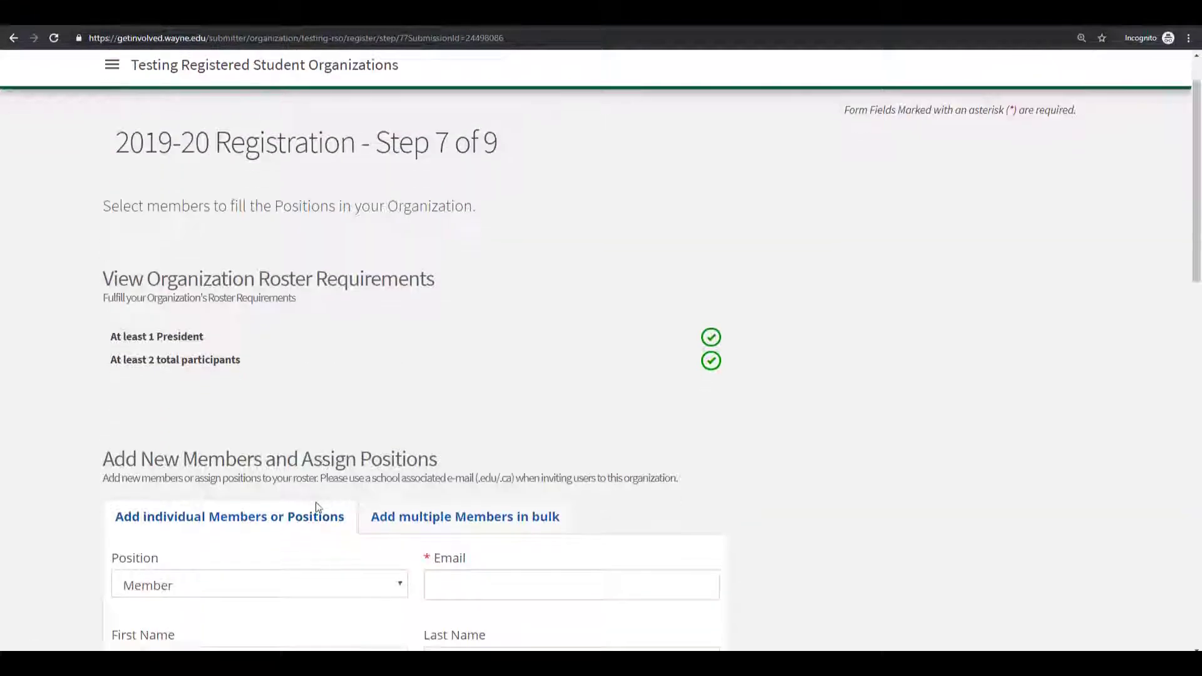
{"action": "scroll", "coordinate": [317, 500], "scroll_direction": "down", "scroll_amount": 1}
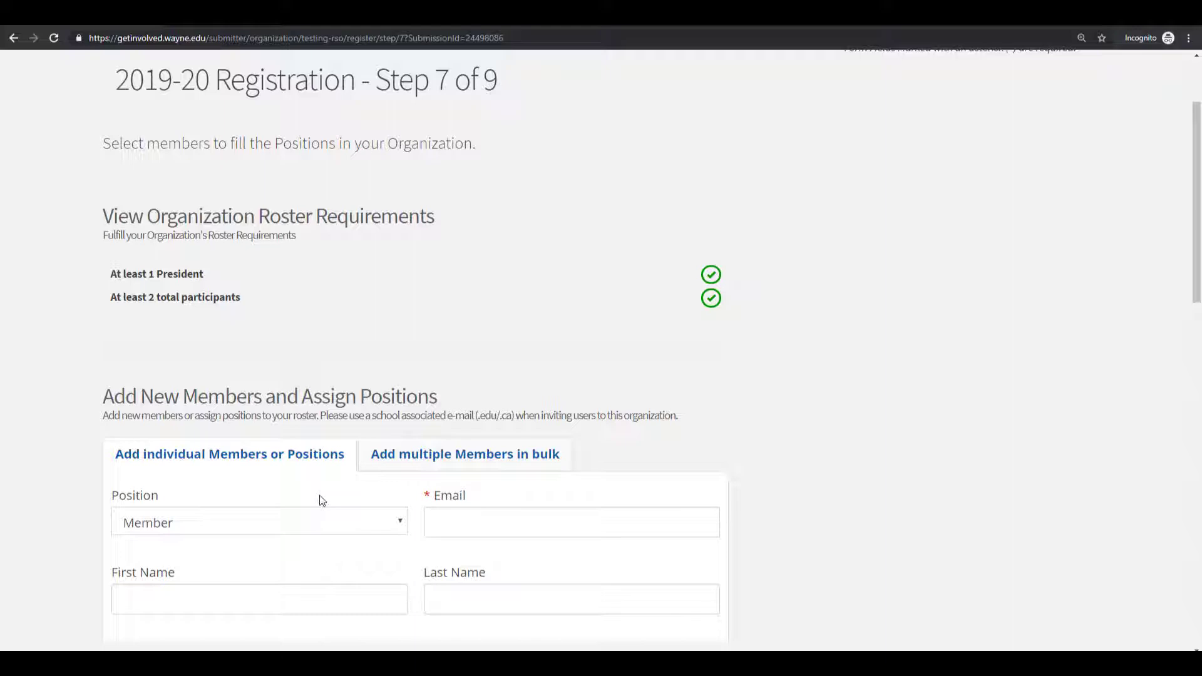
{"action": "scroll", "coordinate": [320, 499], "scroll_direction": "down", "scroll_amount": 15}
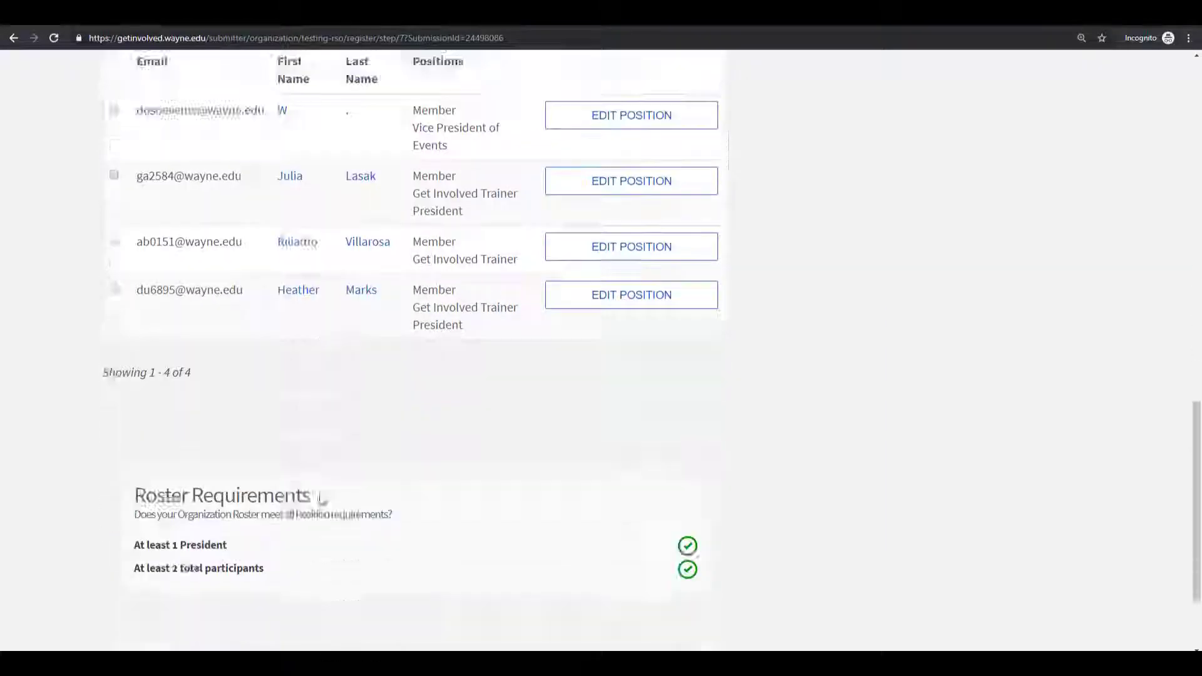
Step: Move past the roster and the filled-in Operating Agreement to the University policies step
{"action": "left_click", "coordinate": [692, 586]}
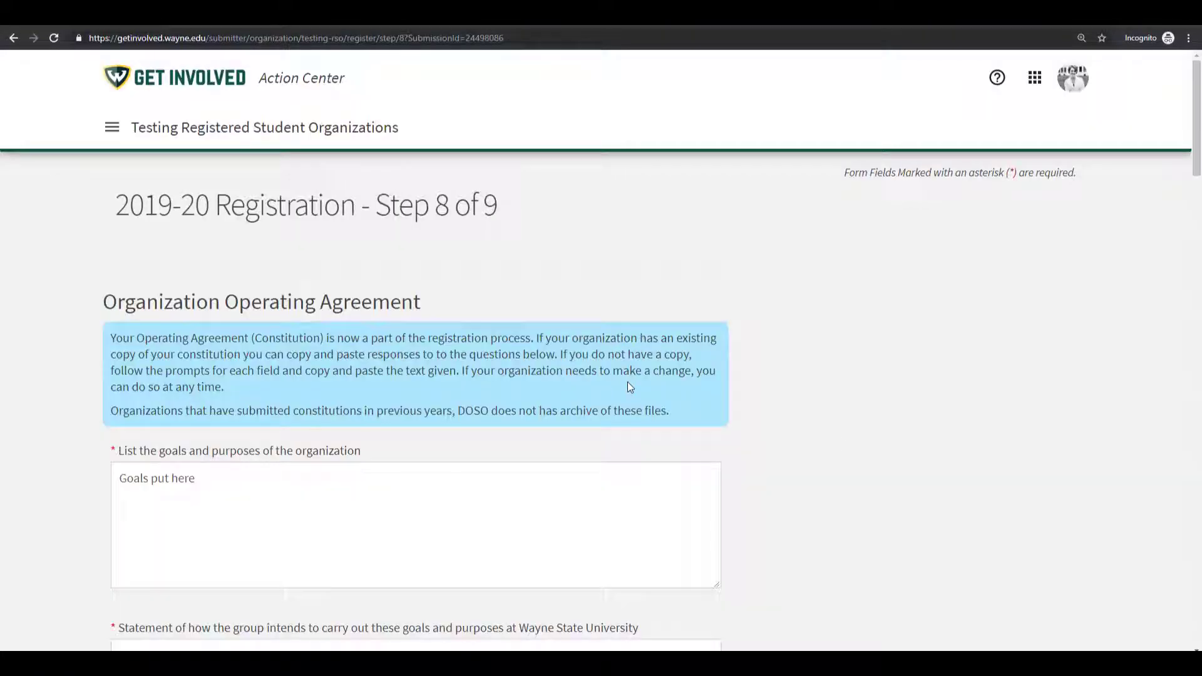
{"action": "scroll", "coordinate": [666, 415], "scroll_direction": "down", "scroll_amount": 9}
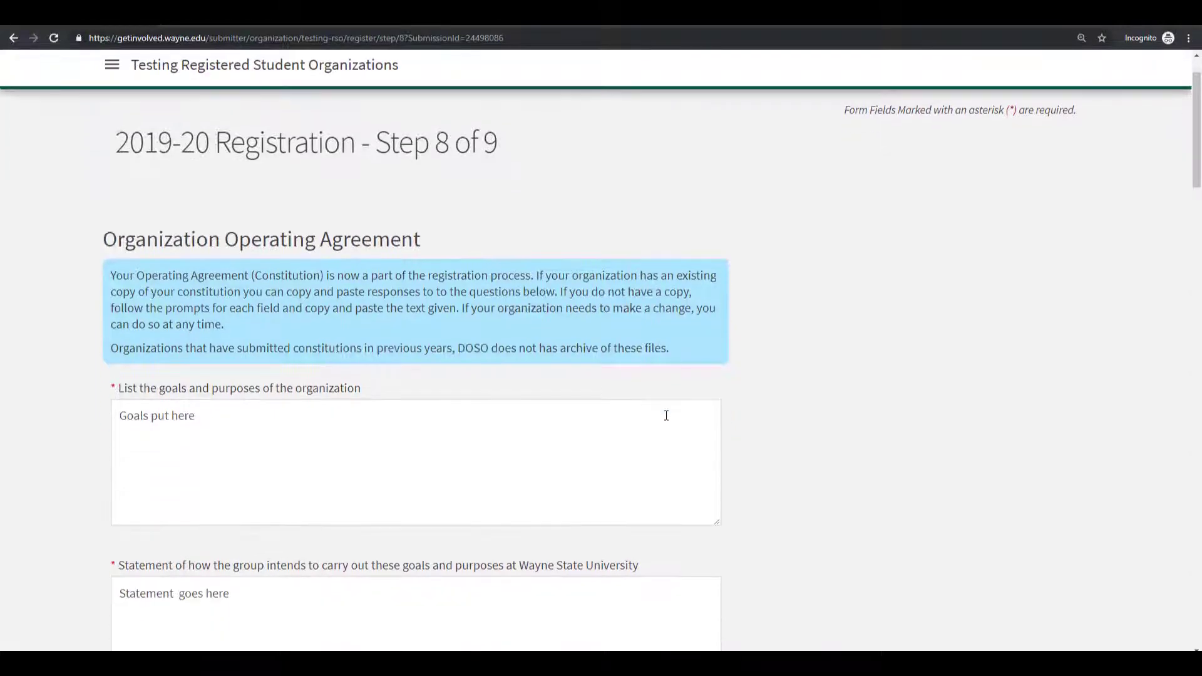
{"action": "scroll", "coordinate": [667, 418], "scroll_direction": "down", "scroll_amount": 16}
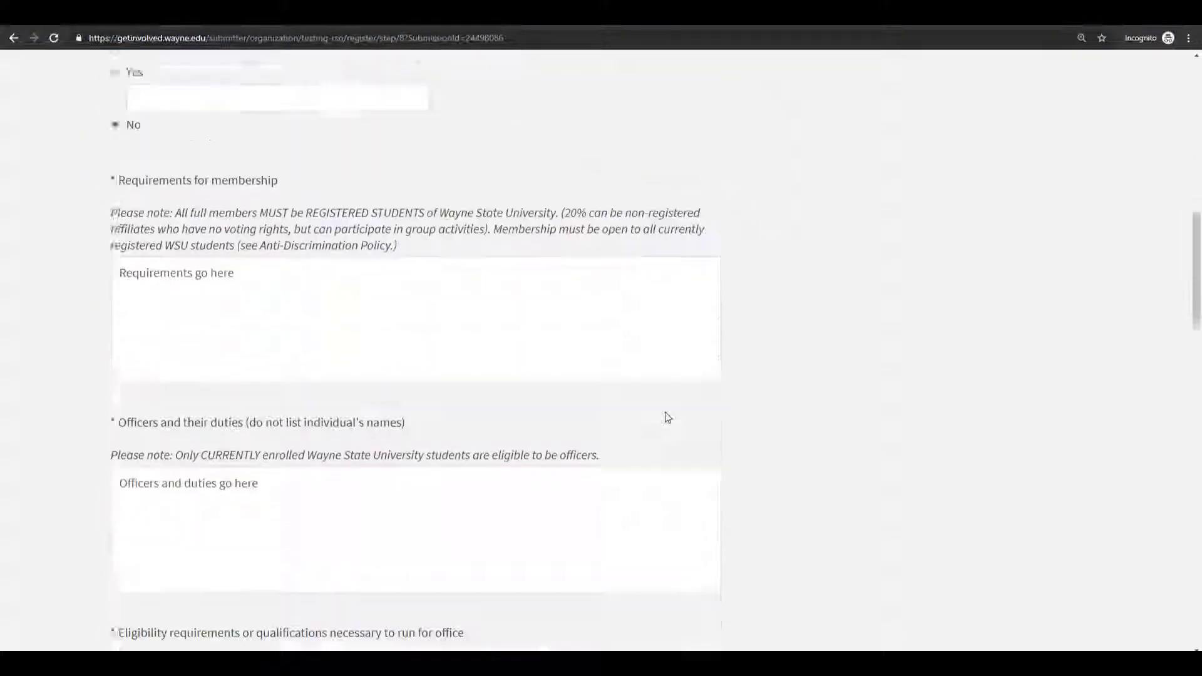
{"action": "scroll", "coordinate": [667, 412], "scroll_direction": "down", "scroll_amount": 13}
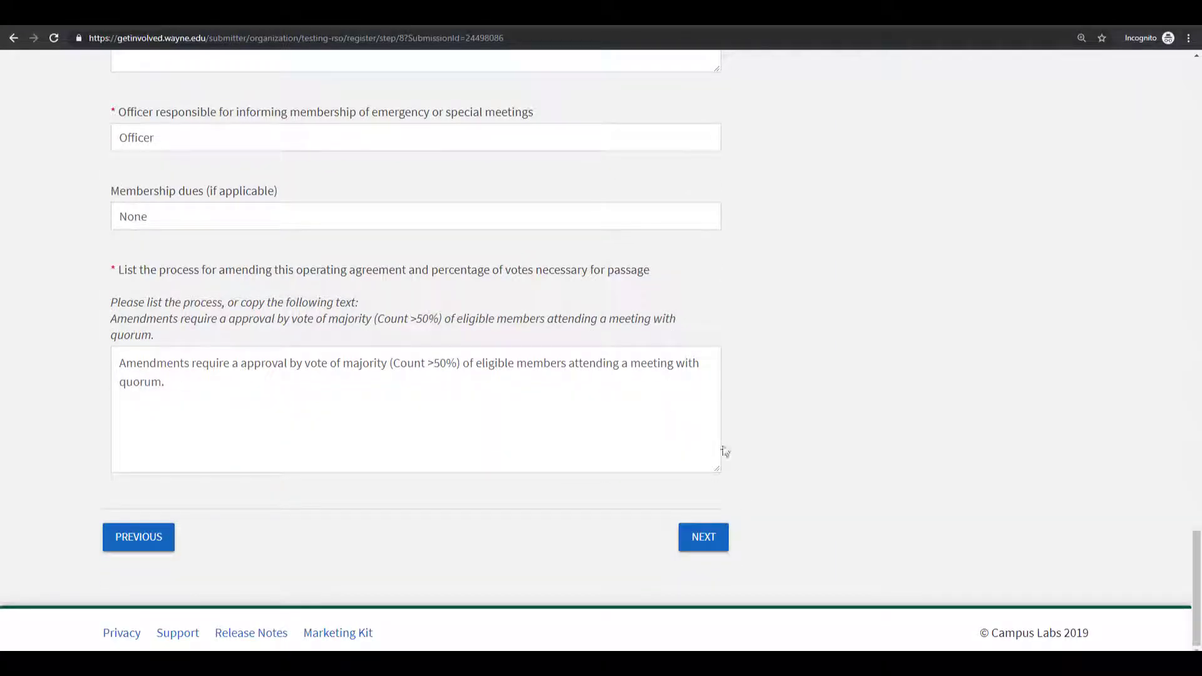
{"action": "left_click", "coordinate": [721, 542]}
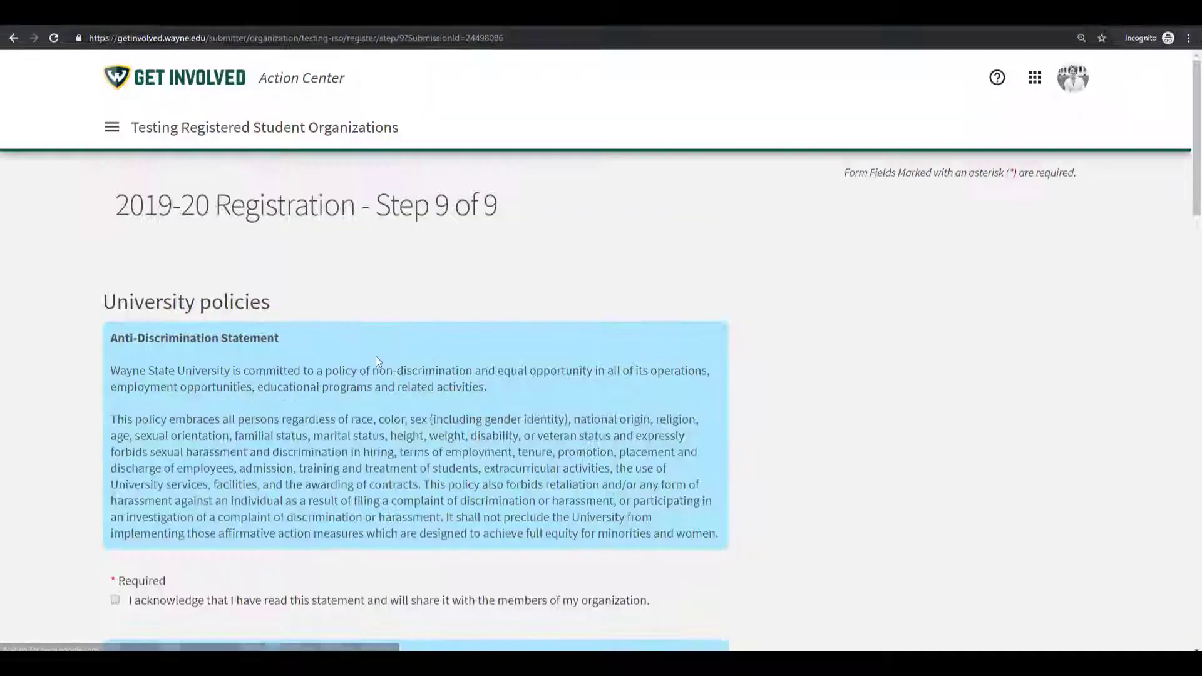
Step: Acknowledge the Anti-Discrimination, Title IX, anti-hazing and drug and alcohol policy statements
{"action": "scroll", "coordinate": [209, 483], "scroll_direction": "down", "scroll_amount": 3}
{"action": "left_click", "coordinate": [125, 416]}
{"action": "scroll", "coordinate": [250, 432], "scroll_direction": "down", "scroll_amount": 7}
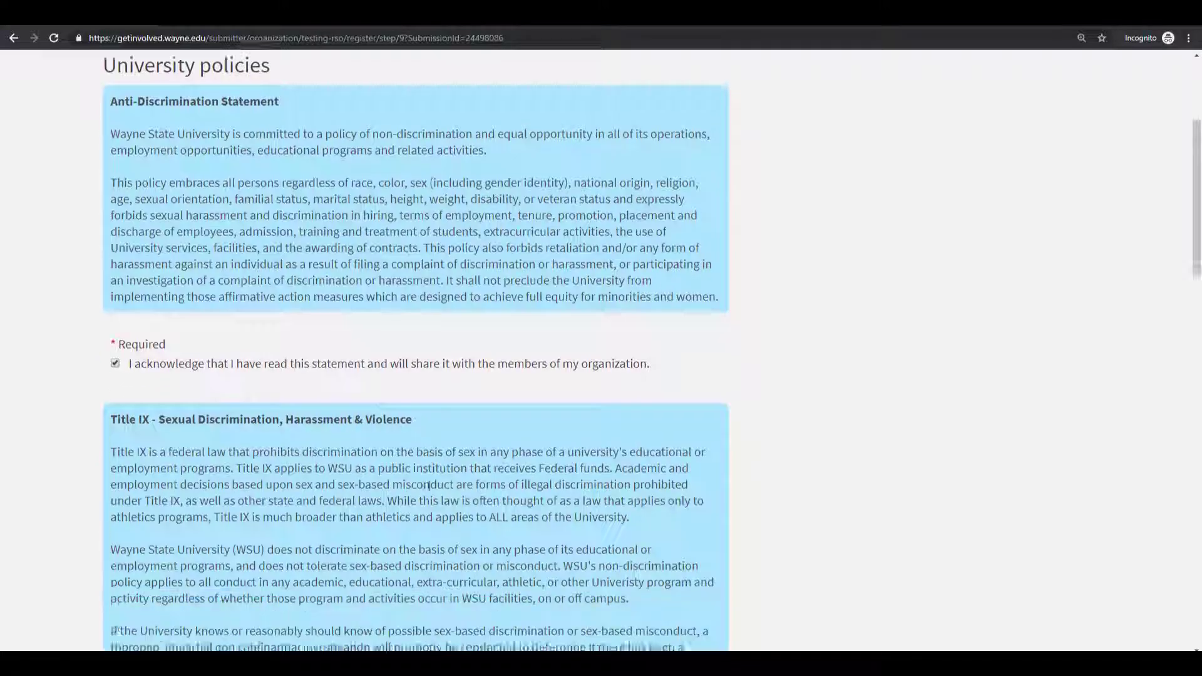
{"action": "left_click", "coordinate": [434, 436]}
{"action": "scroll", "coordinate": [436, 456], "scroll_direction": "down", "scroll_amount": 2}
{"action": "scroll", "coordinate": [436, 456], "scroll_direction": "down", "scroll_amount": 6}
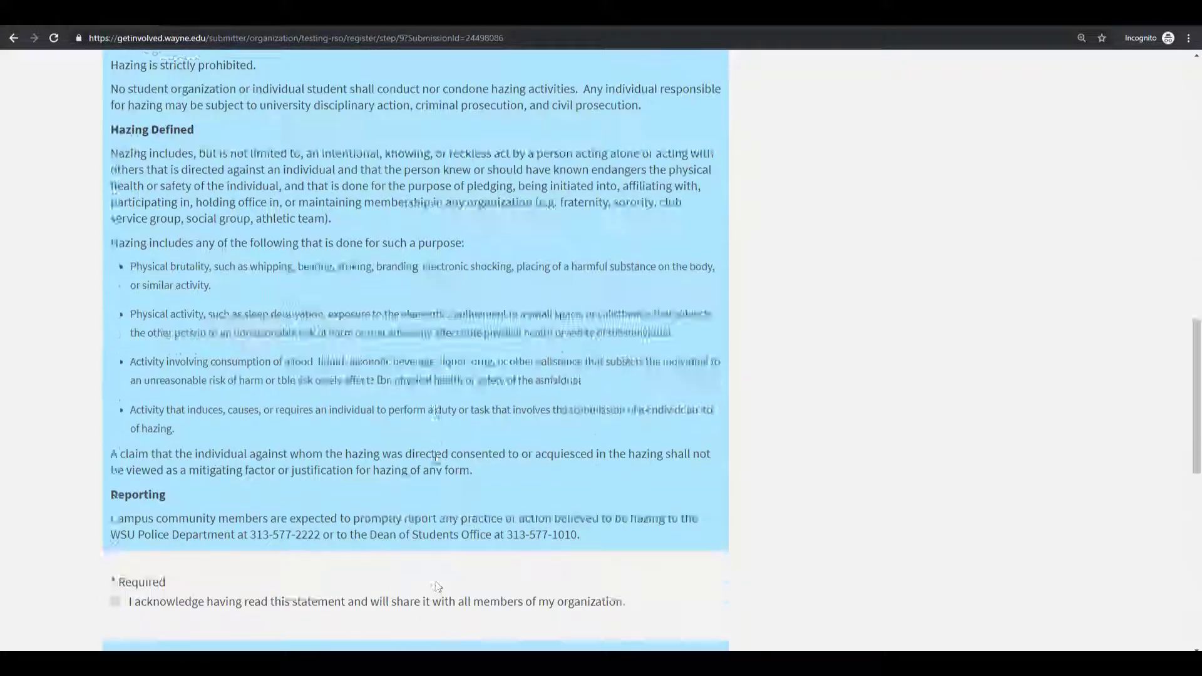
{"action": "left_click", "coordinate": [445, 421]}
{"action": "scroll", "coordinate": [449, 460], "scroll_direction": "down", "scroll_amount": 5}
{"action": "scroll", "coordinate": [450, 462], "scroll_direction": "down", "scroll_amount": 3}
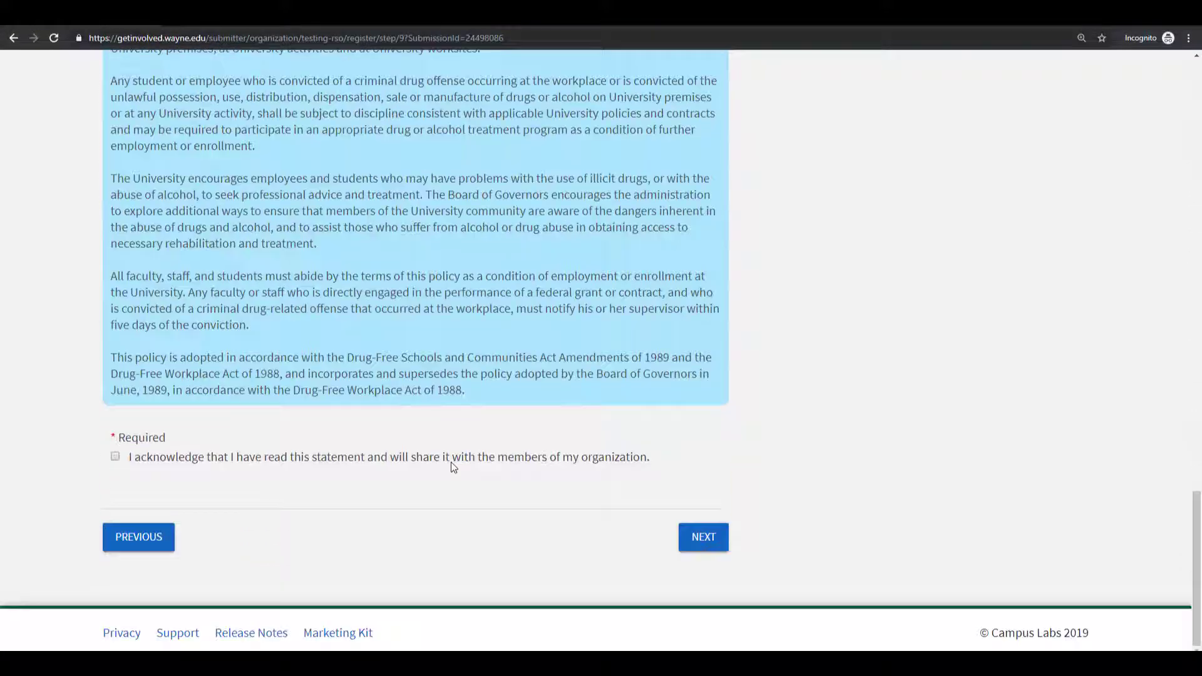
{"action": "left_click", "coordinate": [534, 461]}
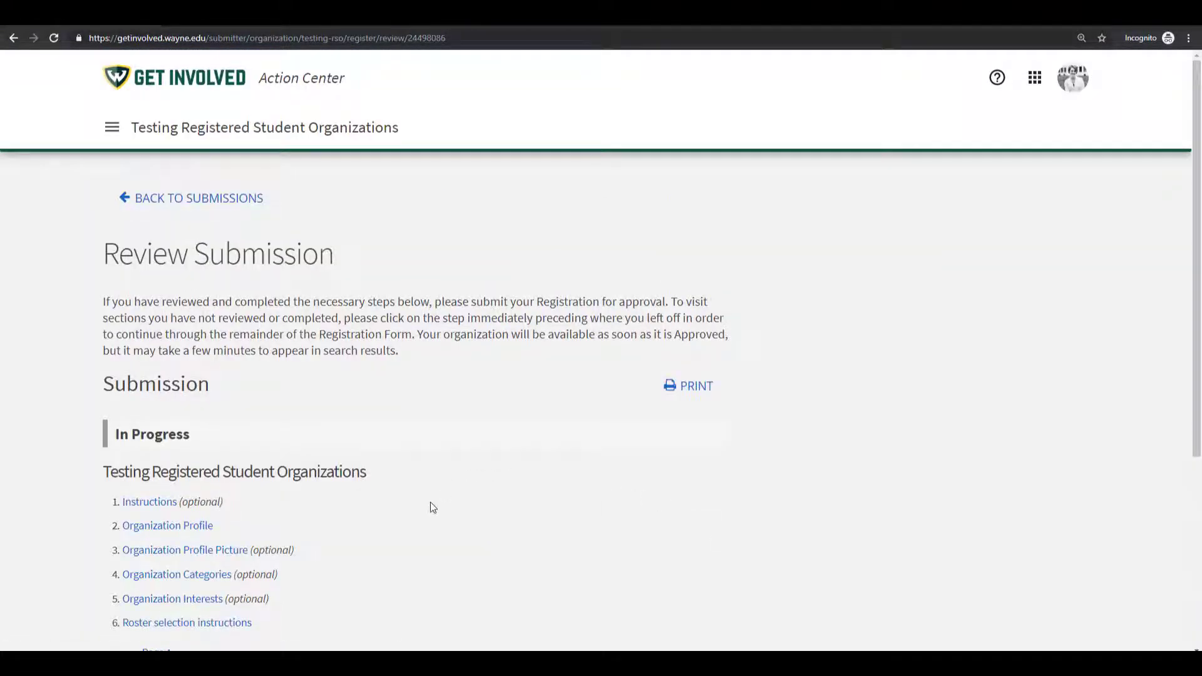
Step: Scroll through the Review Submission page and submit the registration for approval
{"action": "scroll", "coordinate": [432, 507], "scroll_direction": "down", "scroll_amount": 3}
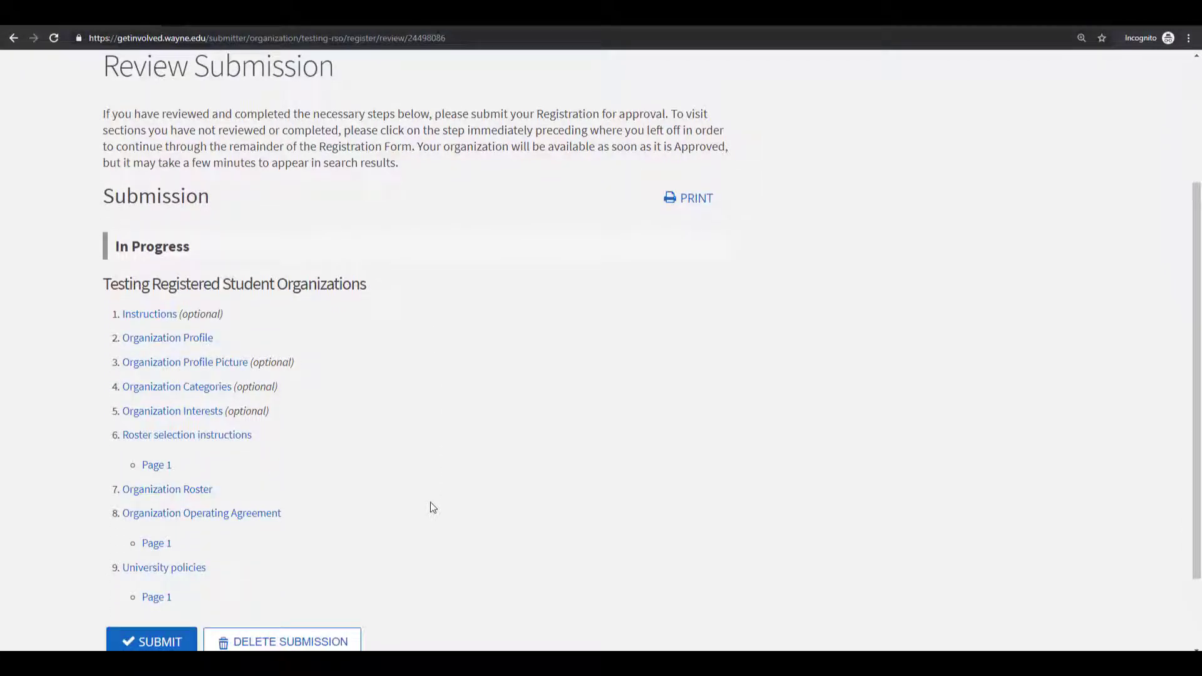
{"action": "scroll", "coordinate": [430, 507], "scroll_direction": "down", "scroll_amount": 2}
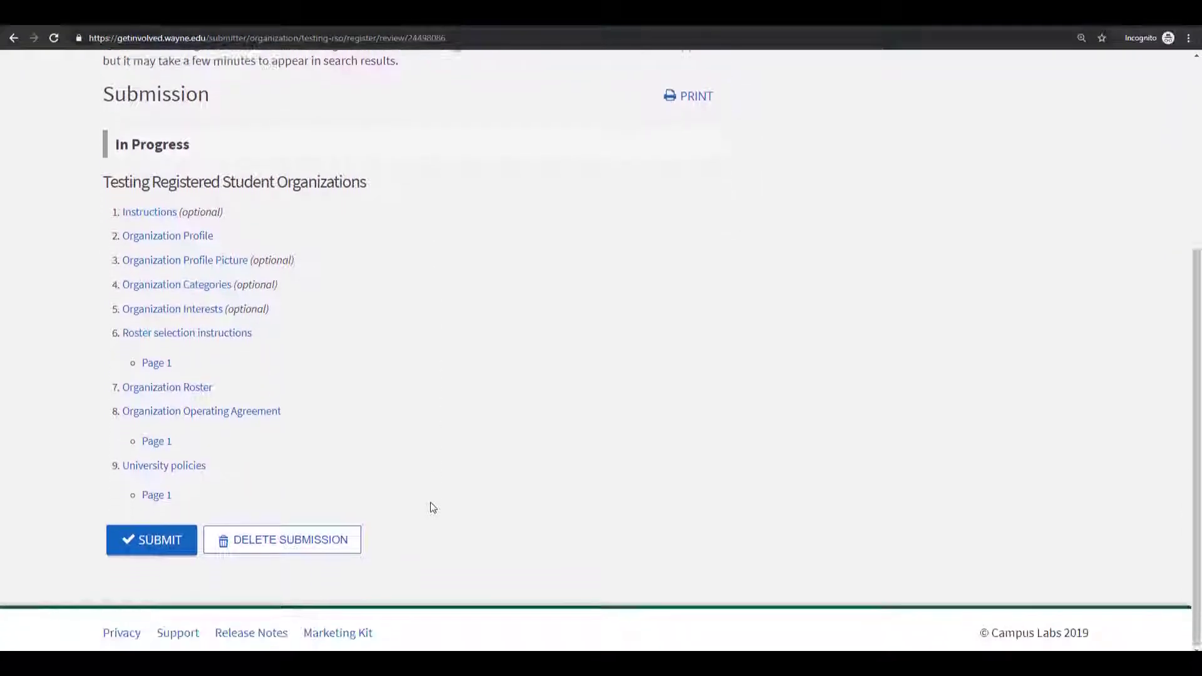
{"action": "left_click", "coordinate": [173, 539]}
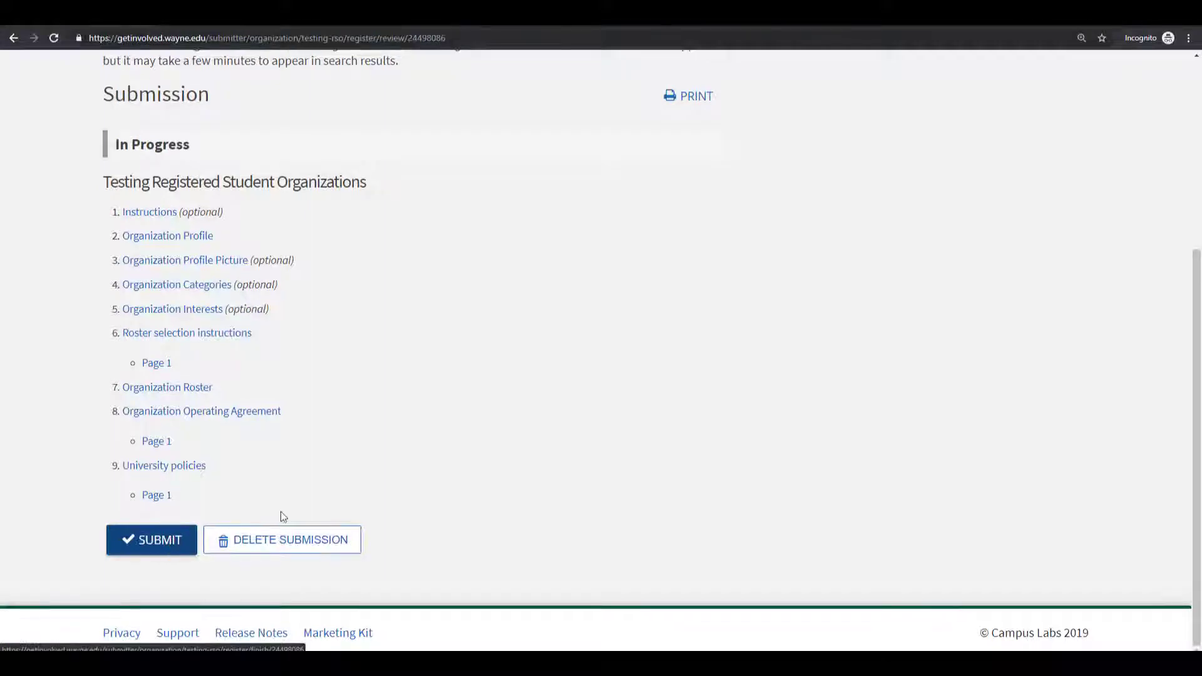
{"action": "left_click", "coordinate": [173, 547]}
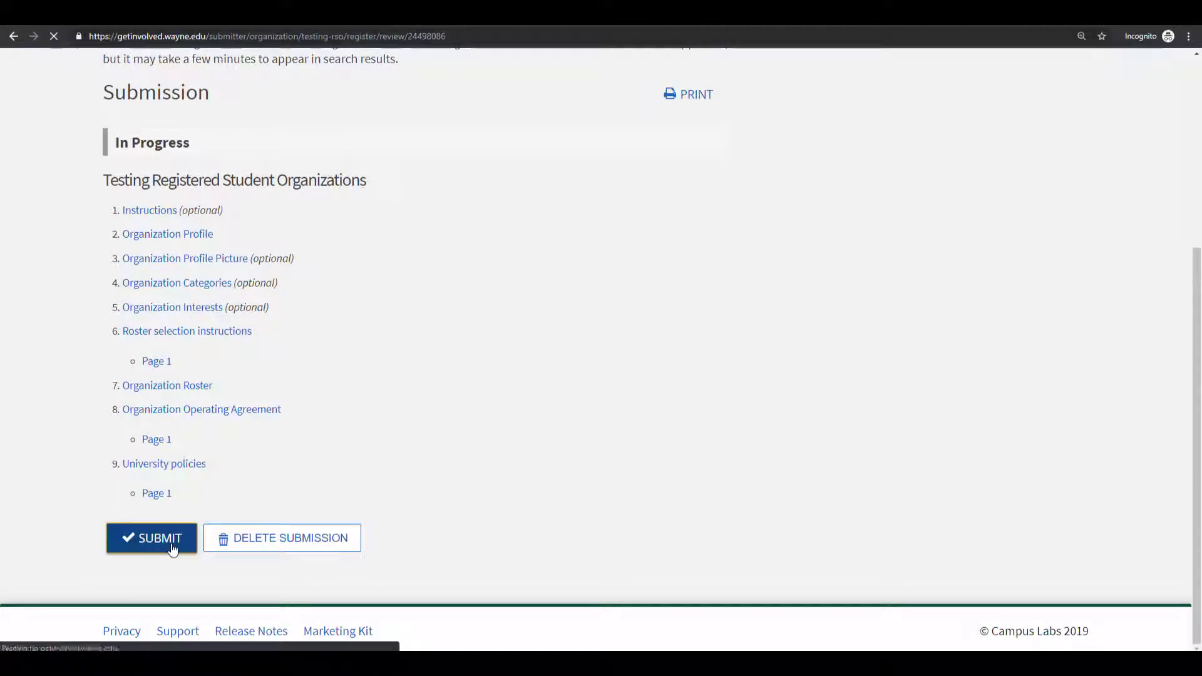